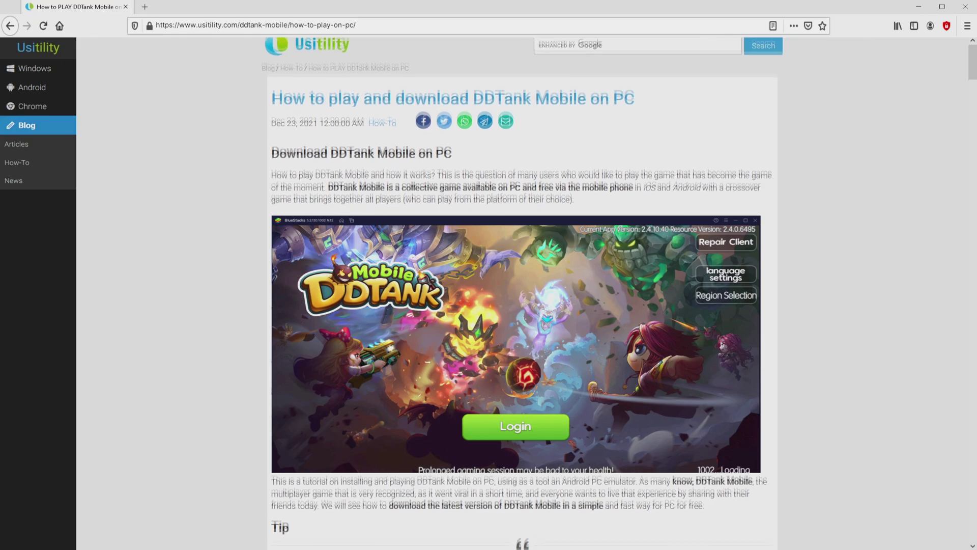
{"action": "scroll", "coordinate": [488, 306], "scroll_direction": "down", "scroll_amount": 3}
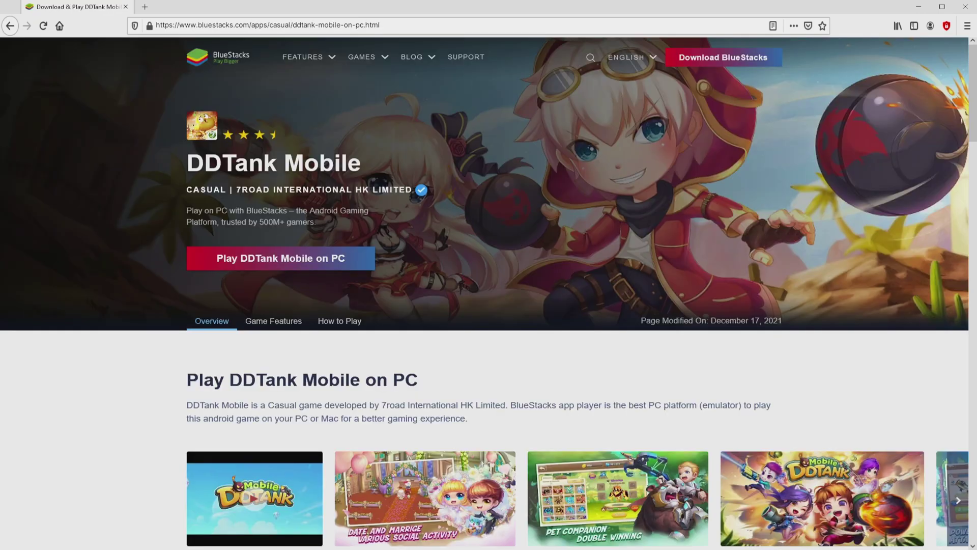
{"action": "scroll", "coordinate": [489, 305], "scroll_direction": "down", "scroll_amount": 3}
{"action": "scroll", "coordinate": [489, 306], "scroll_direction": "down", "scroll_amount": 4}
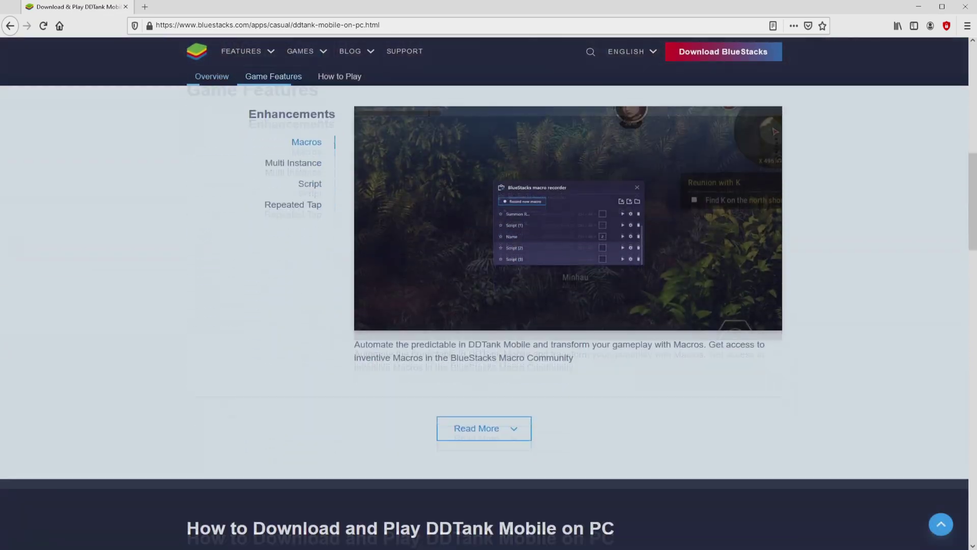
{"action": "scroll", "coordinate": [488, 306], "scroll_direction": "down", "scroll_amount": 4}
{"action": "scroll", "coordinate": [488, 306], "scroll_direction": "down", "scroll_amount": 3}
{"action": "scroll", "coordinate": [489, 305], "scroll_direction": "up", "scroll_amount": 8}
{"action": "scroll", "coordinate": [489, 306], "scroll_direction": "up", "scroll_amount": 1}
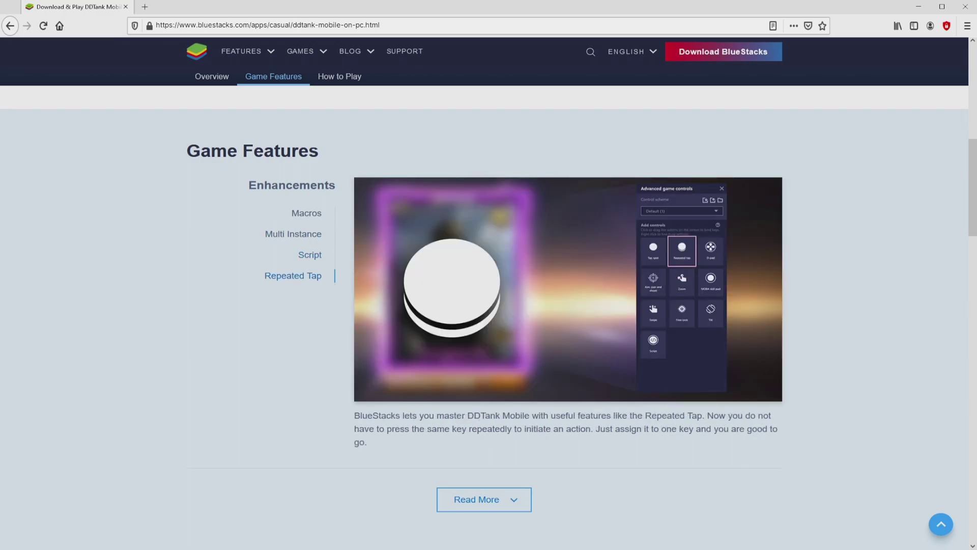
{"action": "scroll", "coordinate": [490, 305], "scroll_direction": "up", "scroll_amount": 10}
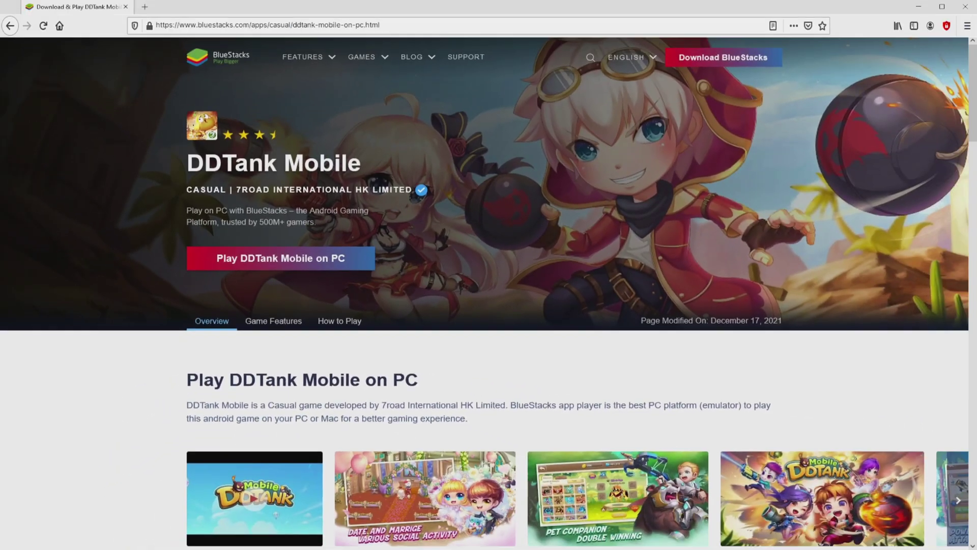
Start the BlueStacks installer download from the 'Play DDTank Mobile on PC' page
{"action": "left_click", "coordinate": [306, 256]}
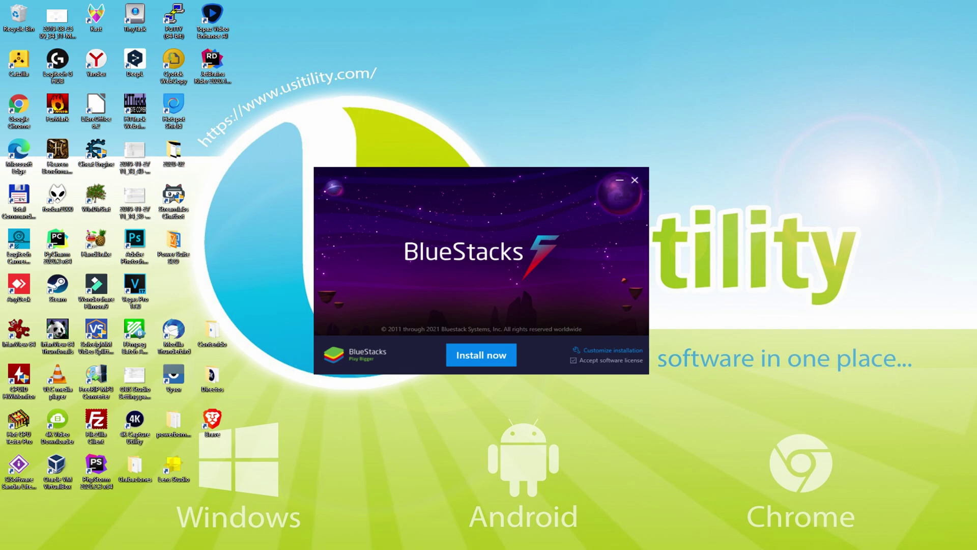
Review the custom installation options in the BlueStacks installer
{"action": "left_click", "coordinate": [604, 350]}
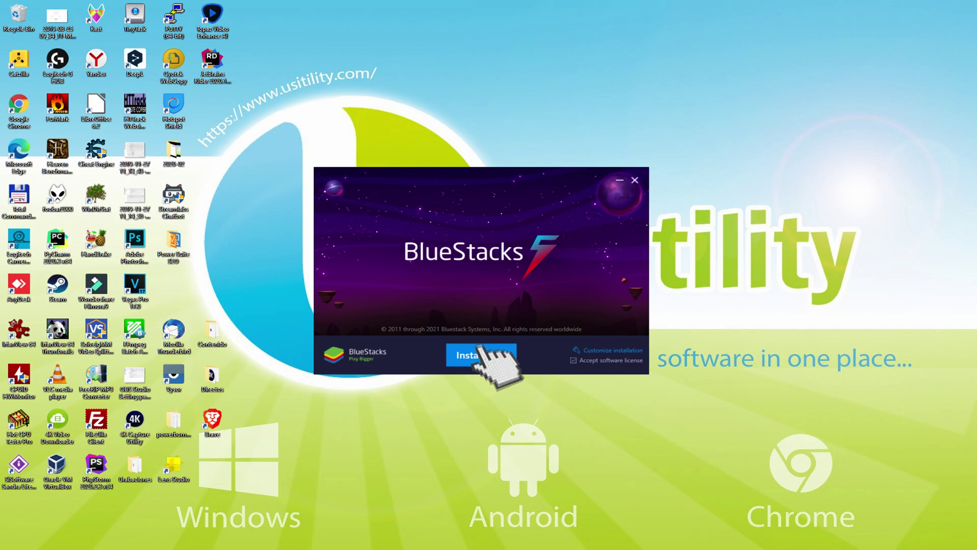
Install BlueStacks 5 with Install now and let it launch to its home screen
{"action": "left_click", "coordinate": [482, 355]}
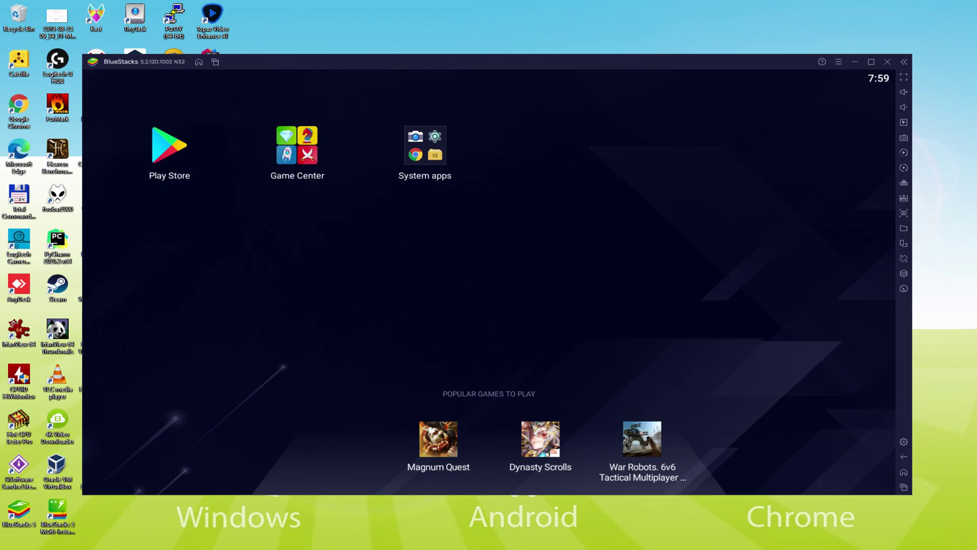
Launch Play Store from the home screen to begin Google sign-in
{"action": "left_click", "coordinate": [171, 149]}
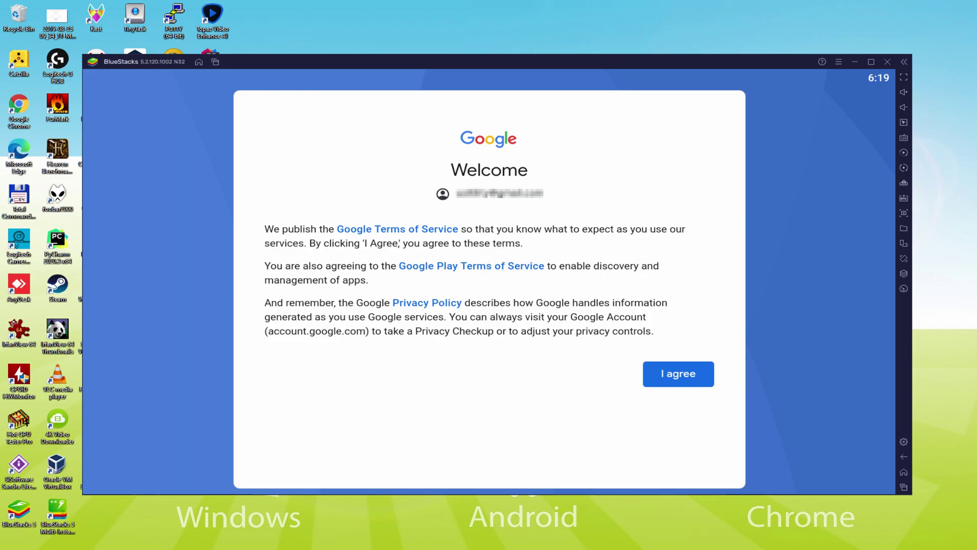
Agree to the Google terms with Back up to Google Drive switched off and accept the services settings
{"action": "left_click", "coordinate": [678, 377]}
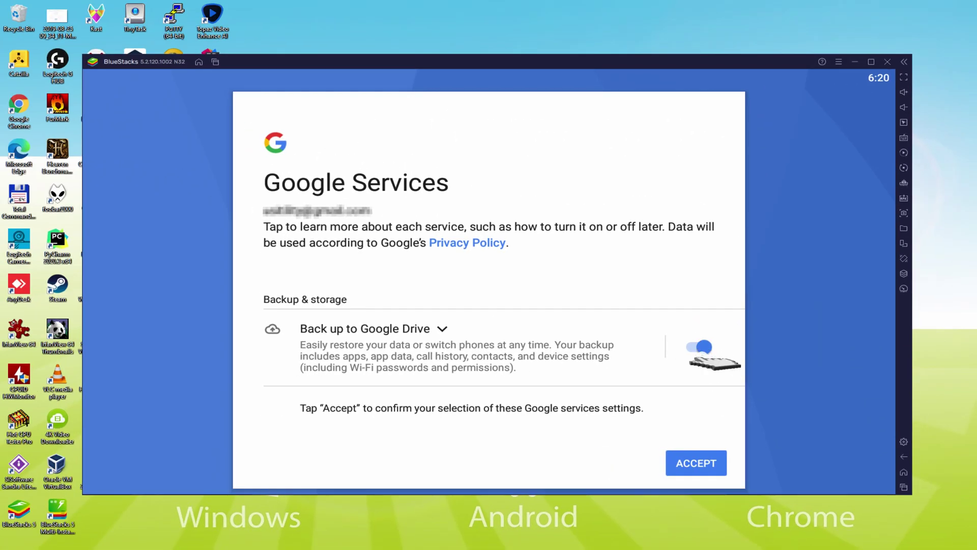
{"action": "left_click", "coordinate": [699, 346]}
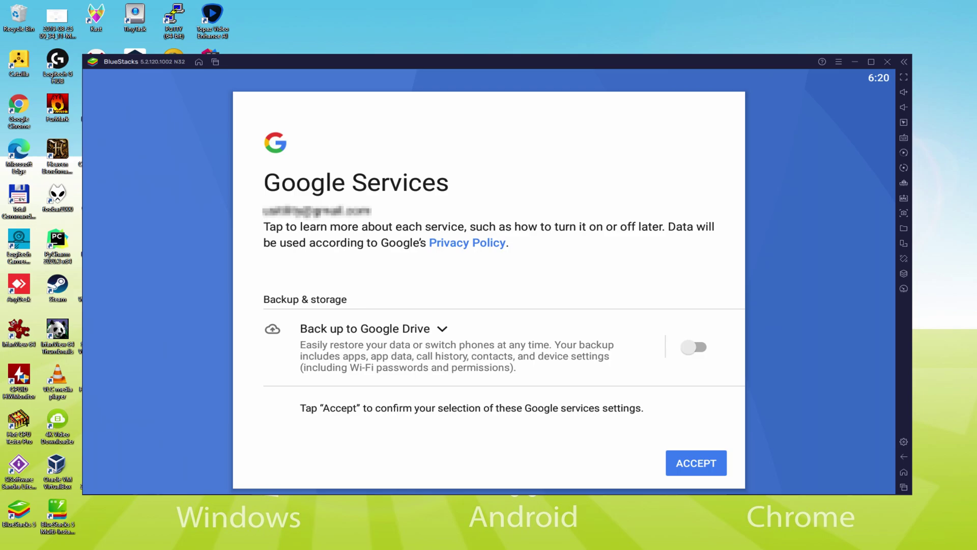
{"action": "left_click", "coordinate": [696, 462]}
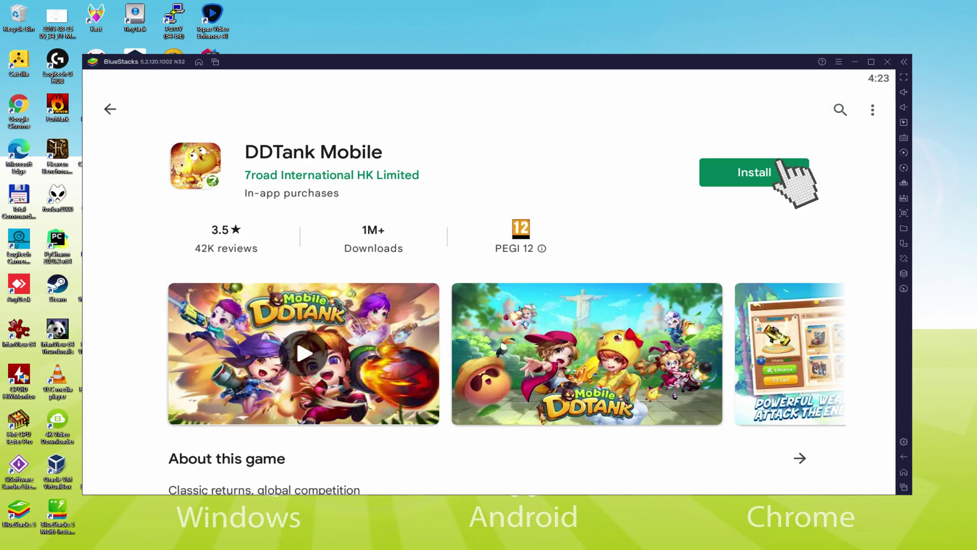
Install DDTank Mobile from its Play Store page
{"action": "left_click", "coordinate": [785, 166]}
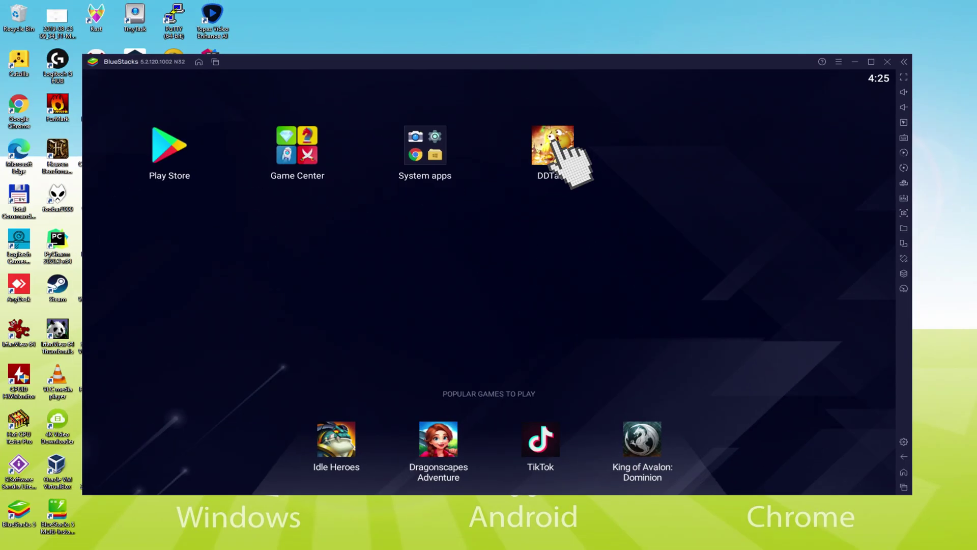
Launch DDTank Mobile, make the new character male and show its hair choices
{"action": "left_click", "coordinate": [553, 141]}
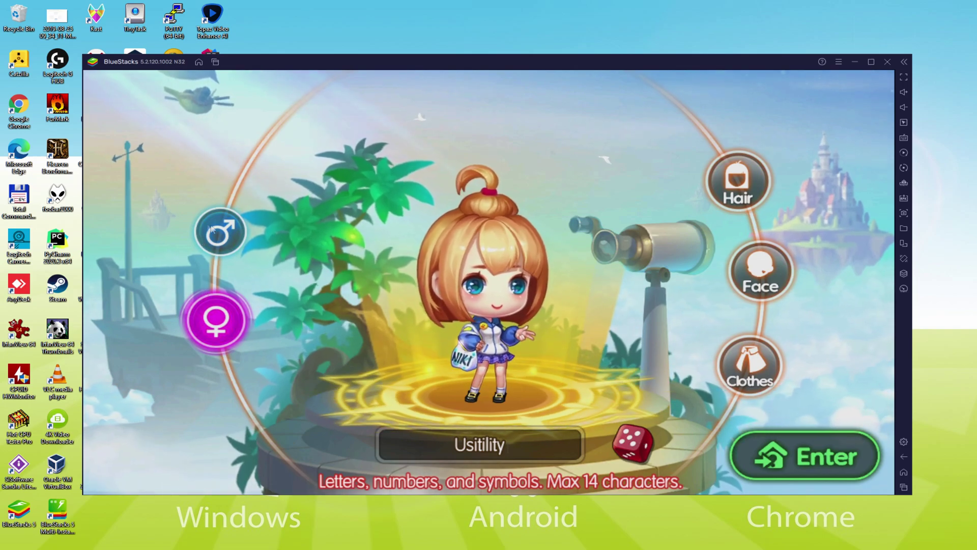
{"action": "left_click", "coordinate": [218, 233]}
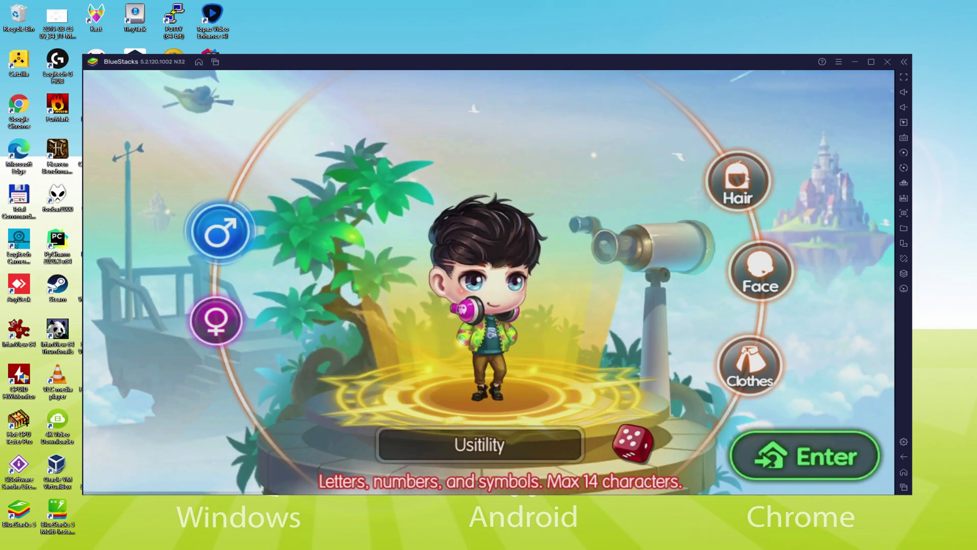
{"action": "left_click", "coordinate": [743, 195]}
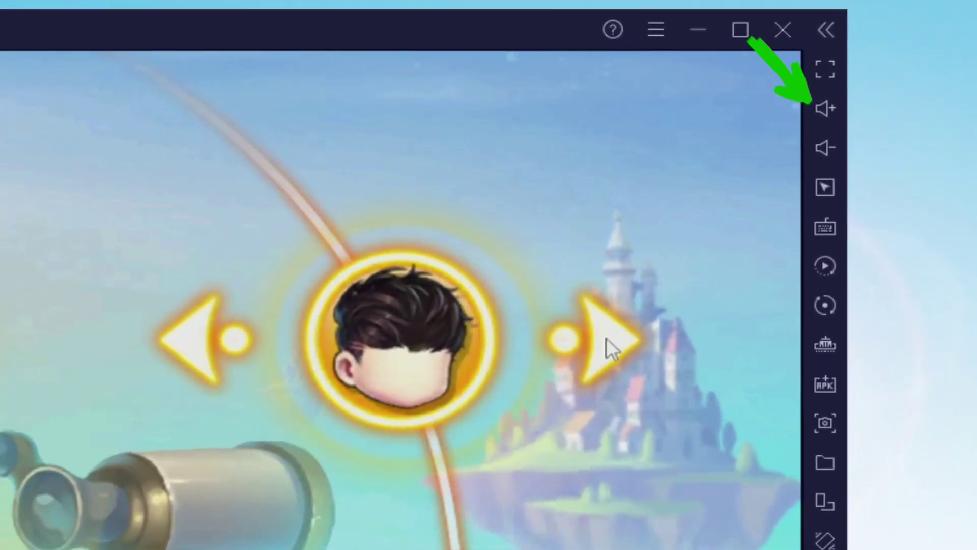
Give the character purple hair and move on to choosing its face
{"action": "left_click", "coordinate": [820, 184]}
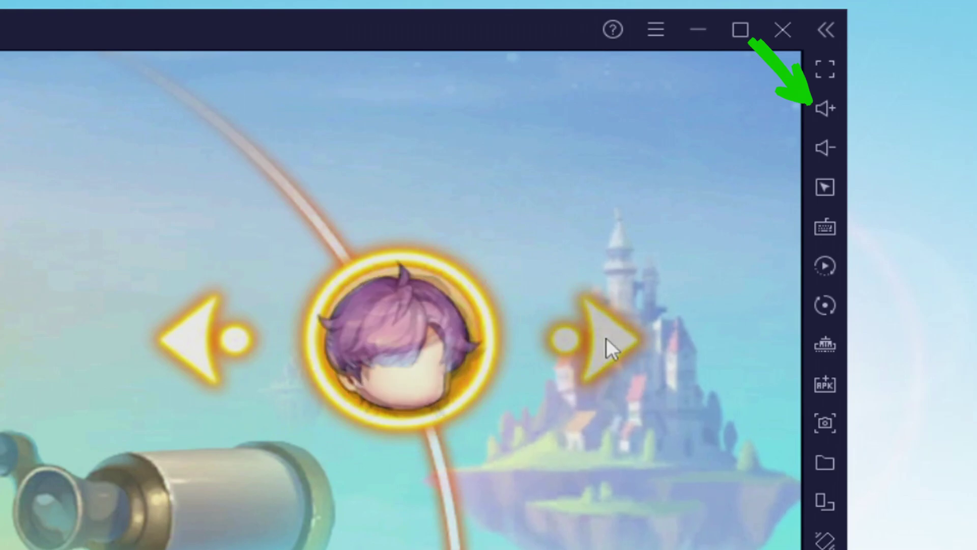
{"action": "left_click", "coordinate": [573, 436]}
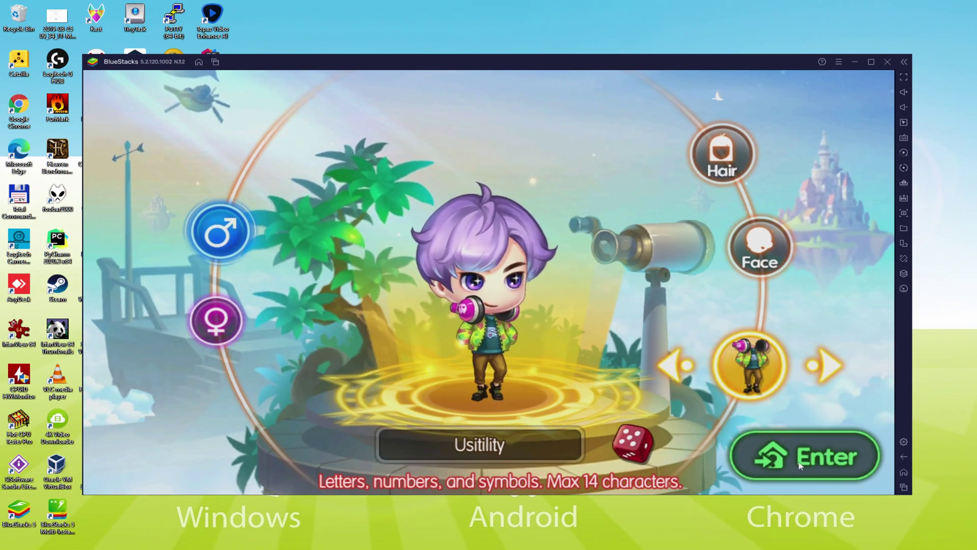
Enter the game with the finished character, pick a familiarity card and maximize the emulator
{"action": "left_click", "coordinate": [800, 467]}
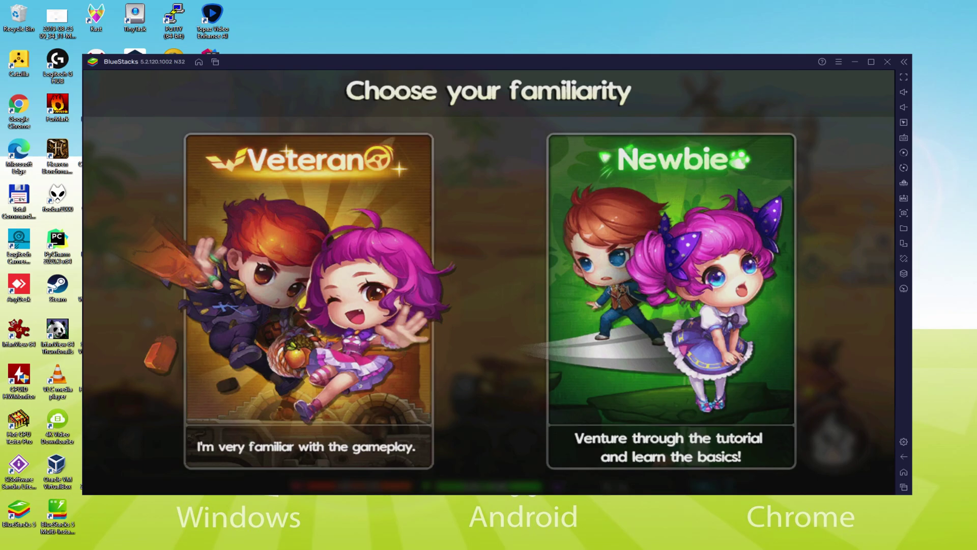
{"action": "left_click", "coordinate": [625, 191]}
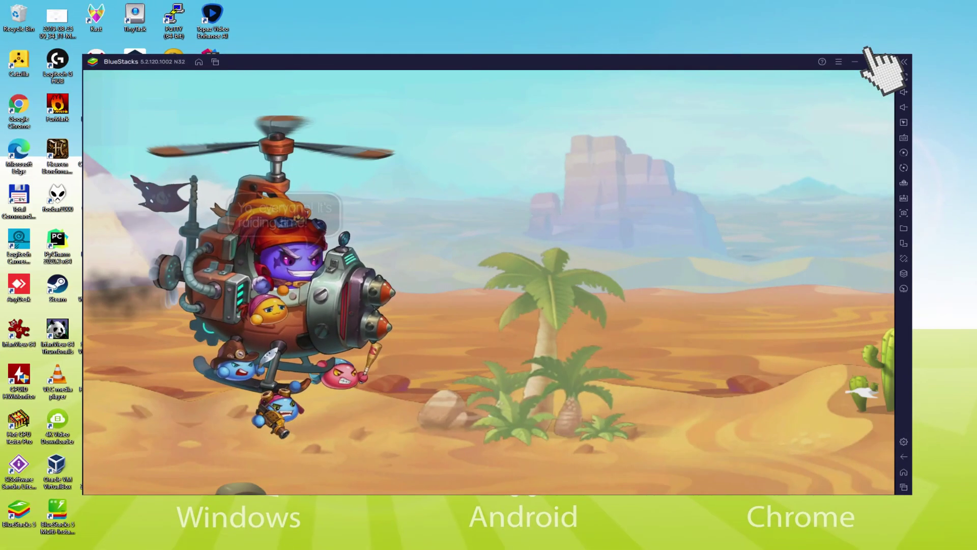
{"action": "left_click", "coordinate": [784, 115]}
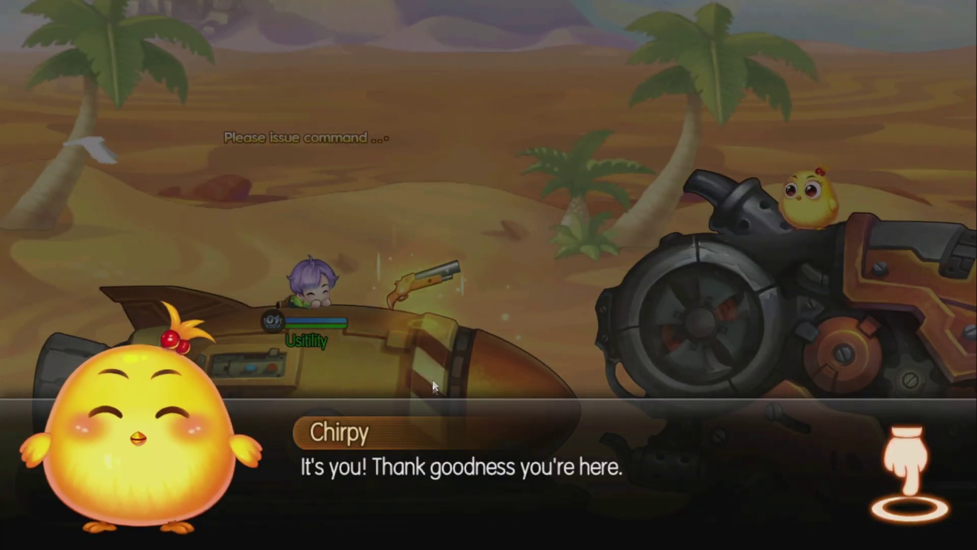
Tap through Chirpy's opening dialogue until the movement tutorial begins
{"action": "left_click", "coordinate": [901, 499]}
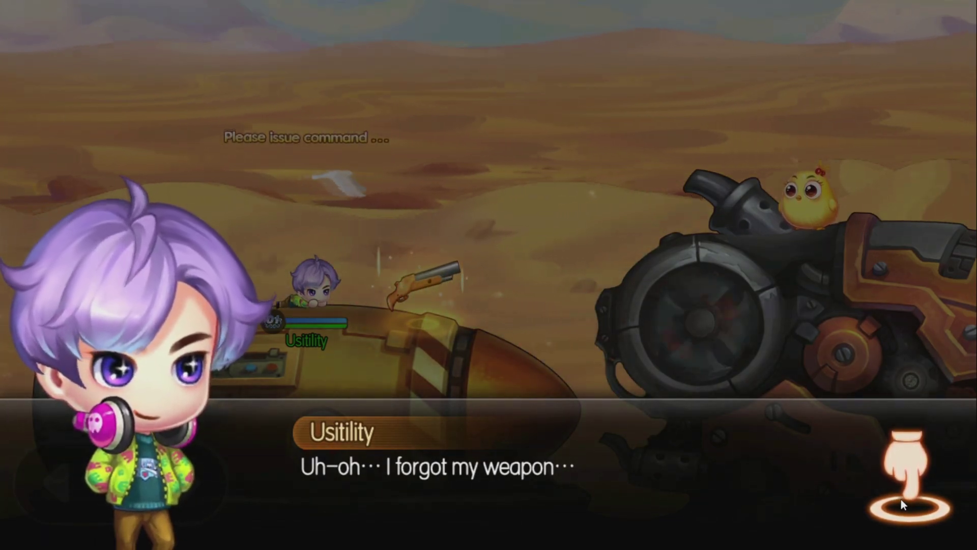
{"action": "left_click", "coordinate": [902, 499]}
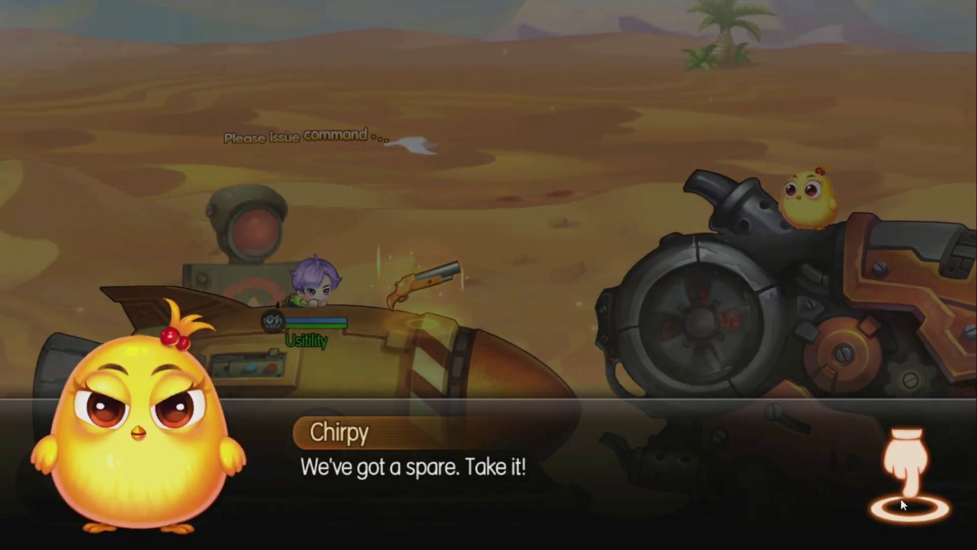
{"action": "left_click", "coordinate": [902, 498]}
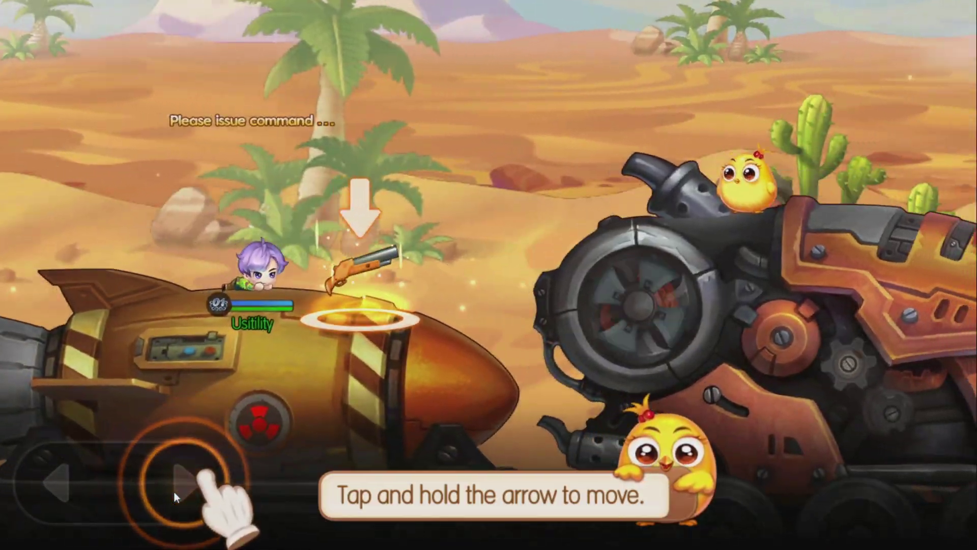
Walk right to grab the spare gun, then show and dismiss the controls editor
{"action": "left_click", "coordinate": [174, 492]}
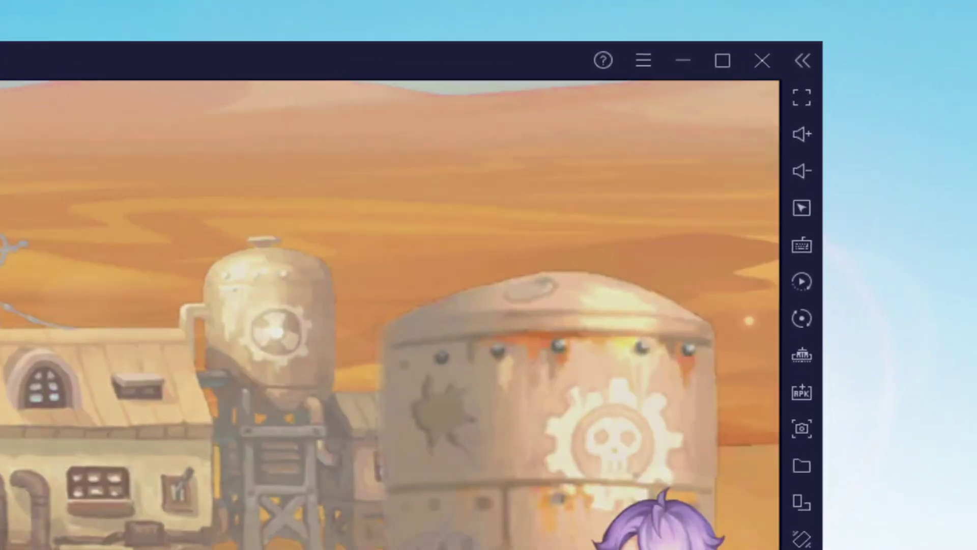
{"action": "left_click", "coordinate": [892, 176]}
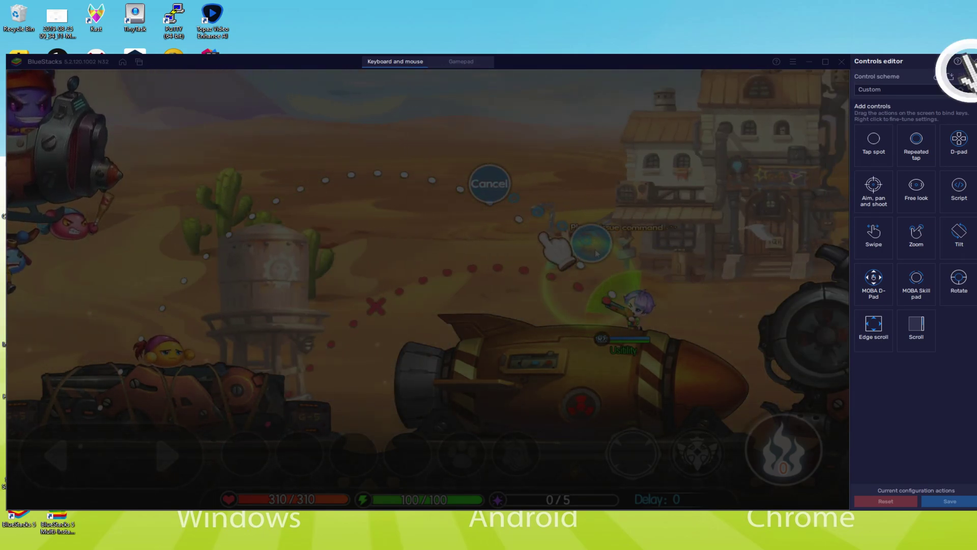
{"action": "key", "text": "Escape"}
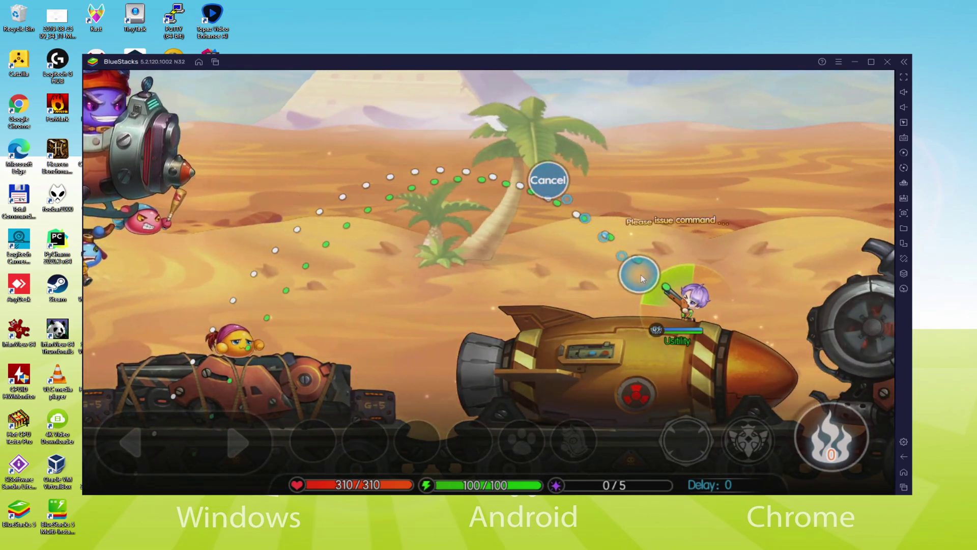
Aim and fire two shots at the enemy cart until the Paper Airplane lesson appears
{"action": "left_click_drag", "start_coordinate": [640, 273], "coordinate": [648, 293]}
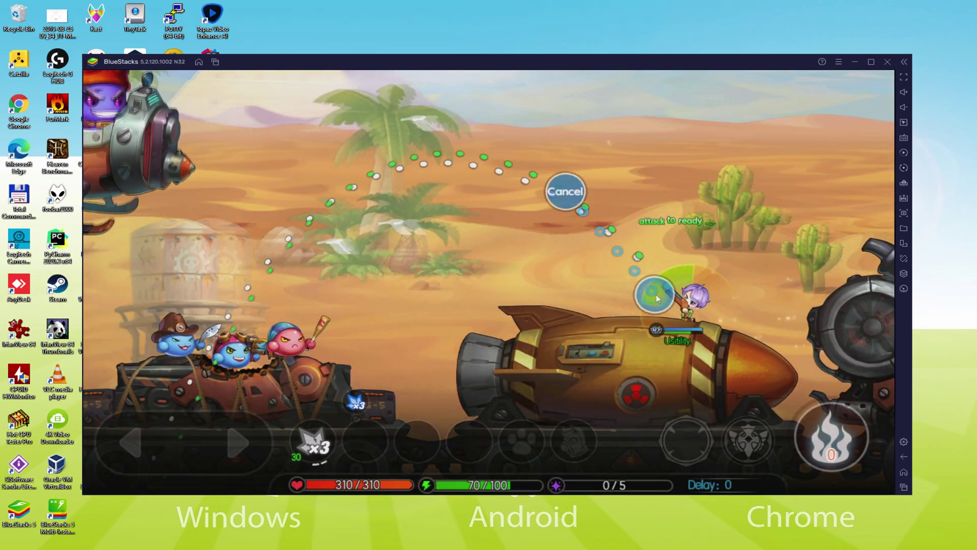
{"action": "left_click", "coordinate": [657, 298]}
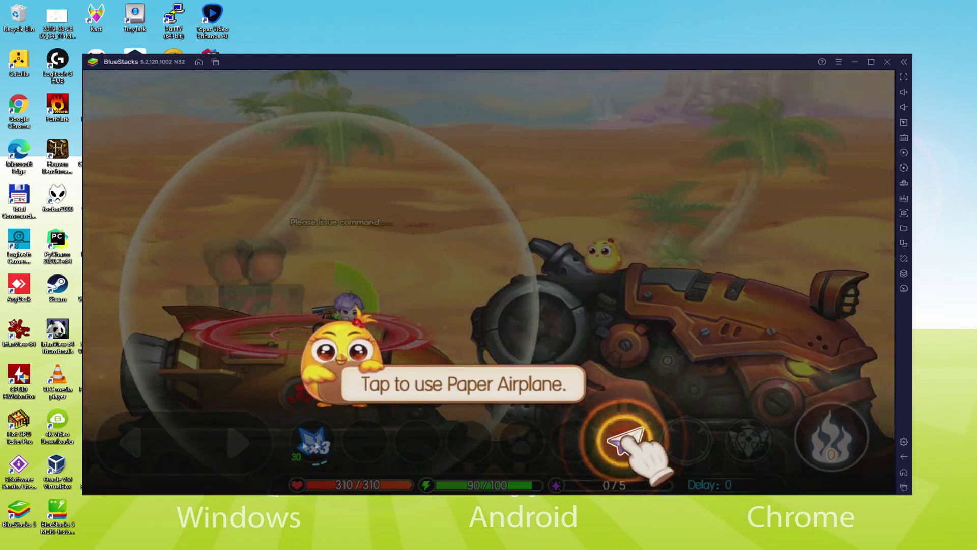
Use the Paper Airplane item so the character escapes to safety
{"action": "left_click", "coordinate": [626, 441]}
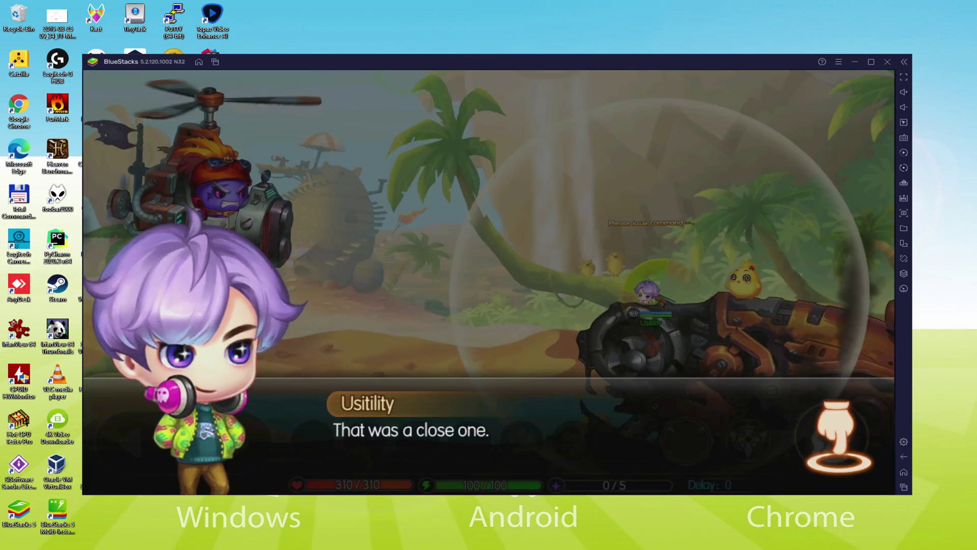
Dismiss Usitility's 'That was a close one.' line to advance the tutorial
{"action": "left_click", "coordinate": [831, 455]}
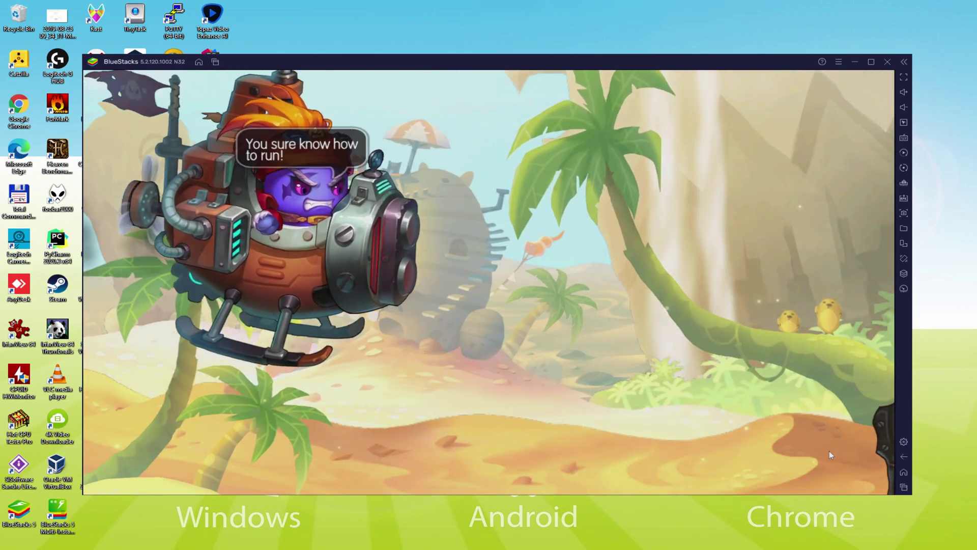